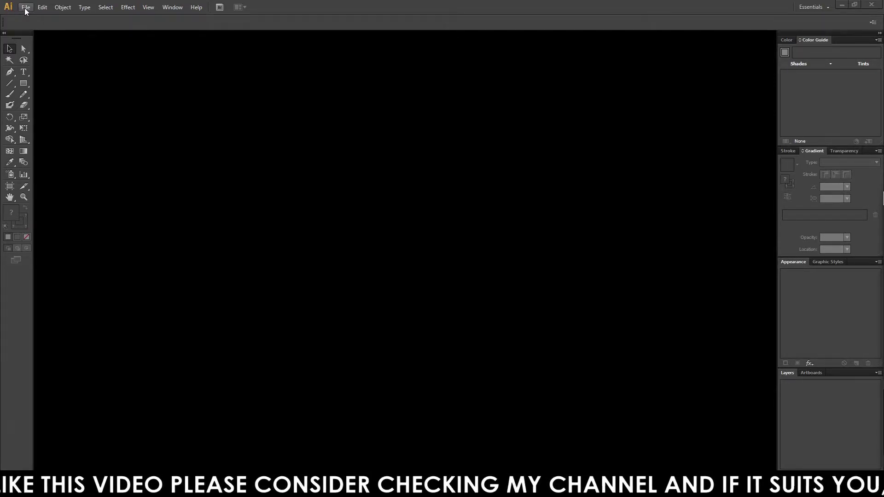
- Open the New Document dialog from the File menu
left_click(25, 10)
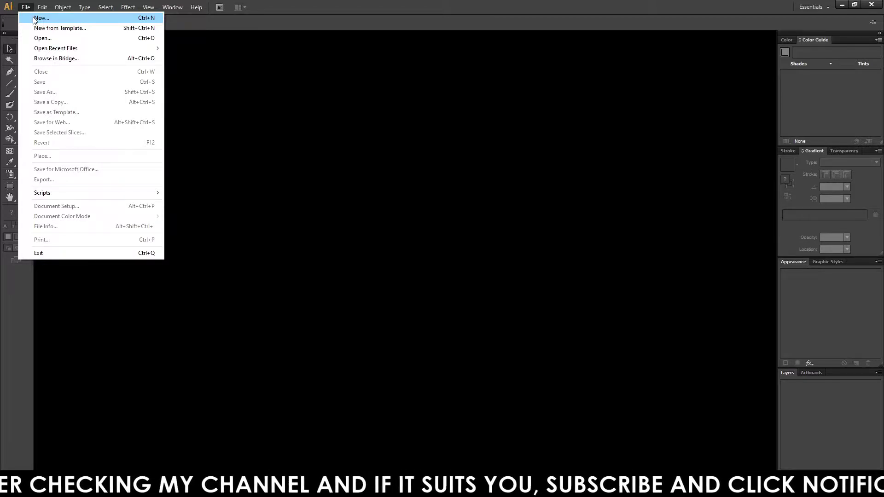
left_click(34, 18)
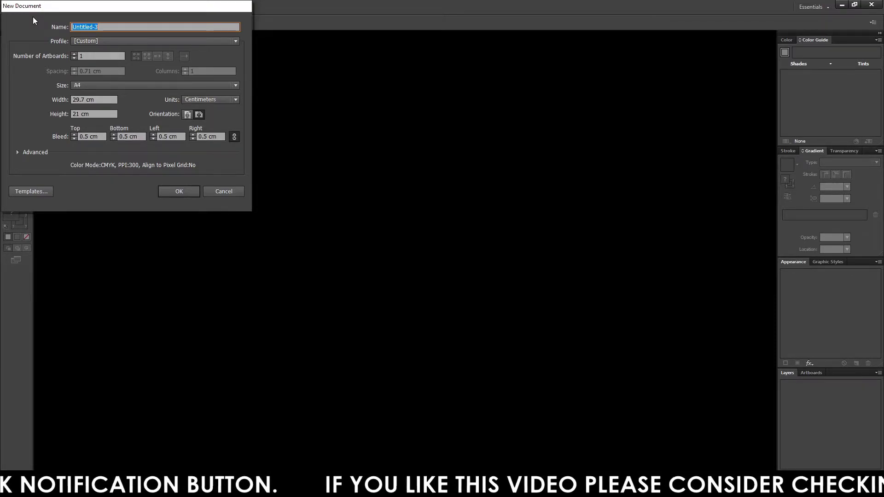
type("ca")
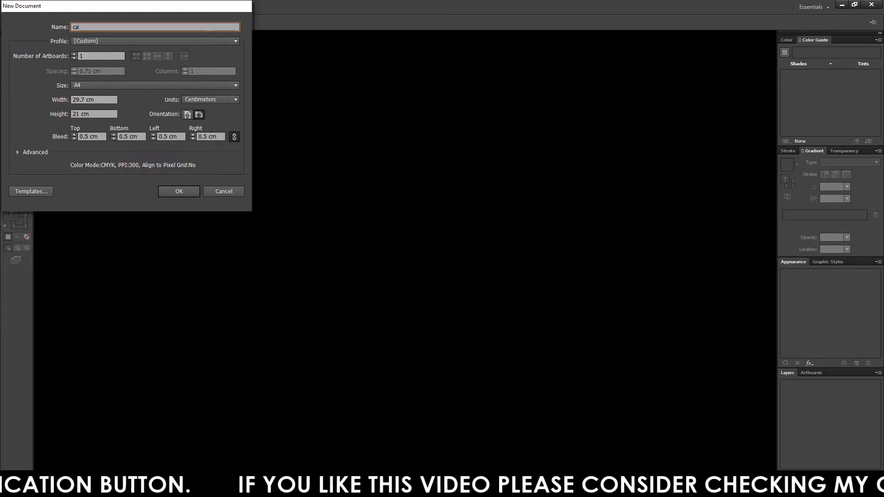
type("n")
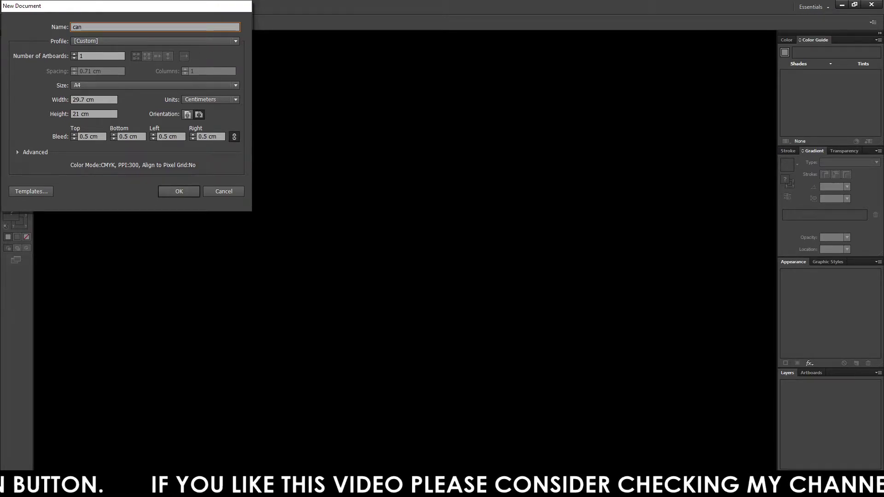
type("v")
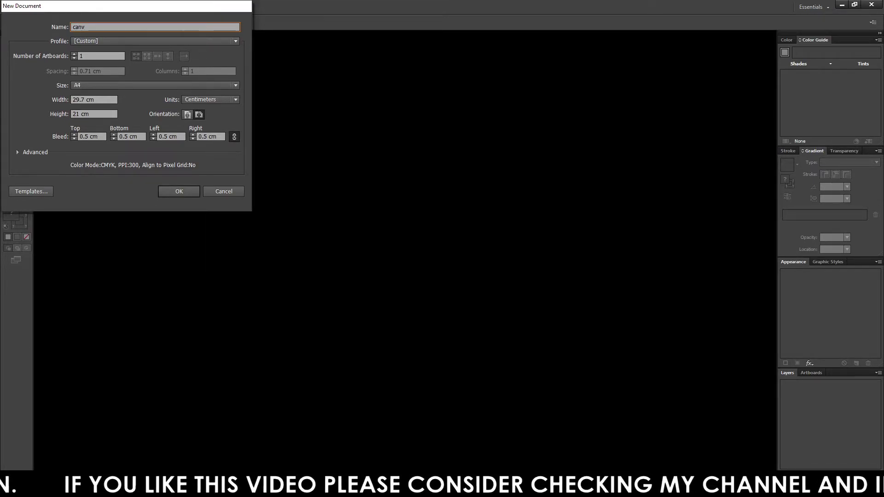
type("a")
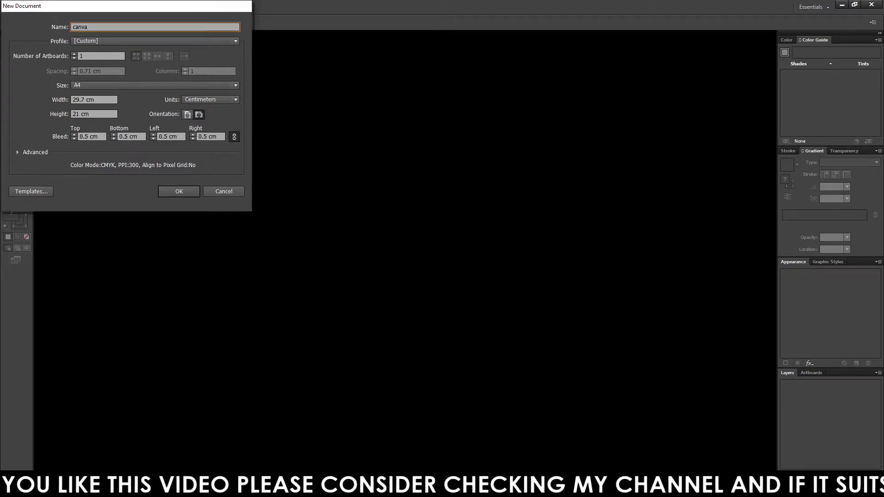
type("s")
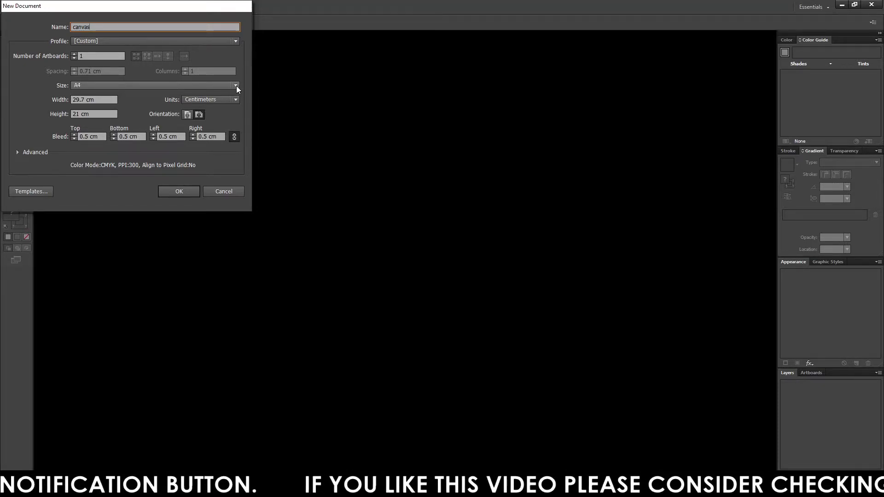
- Create the 'canvas' document at A4 size, centimetre units, landscape orientation
left_click(236, 85)
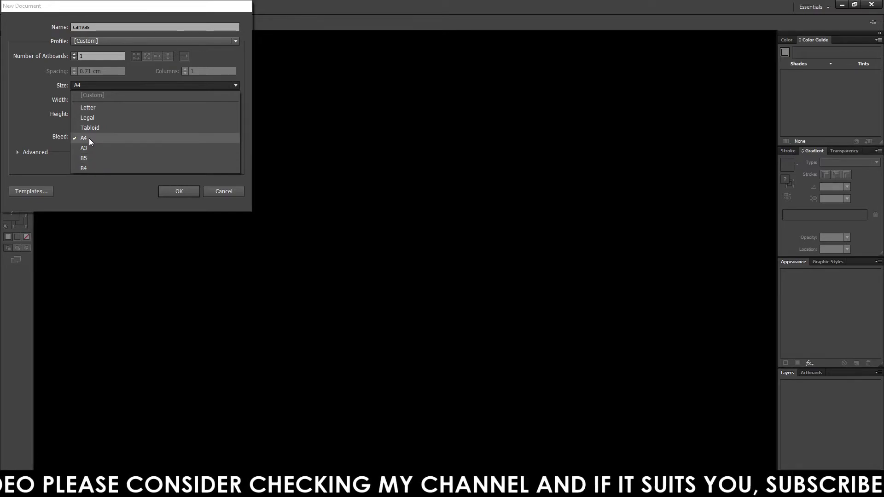
left_click(236, 85)
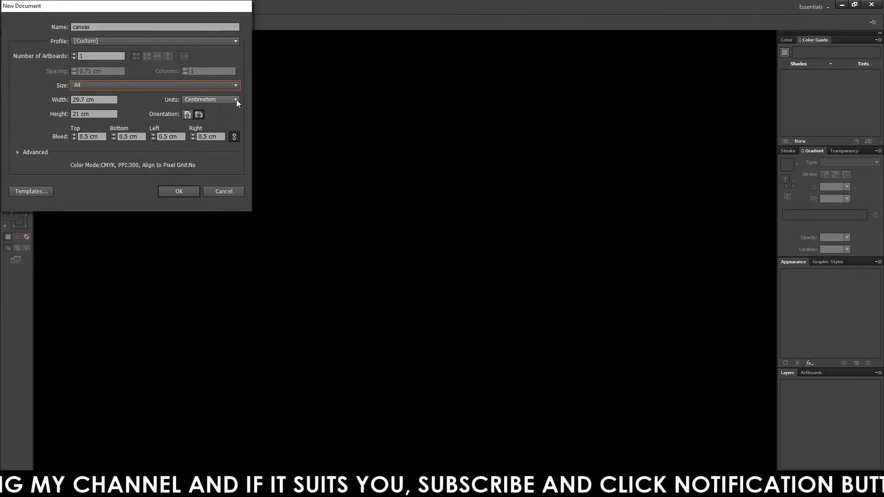
left_click(236, 99)
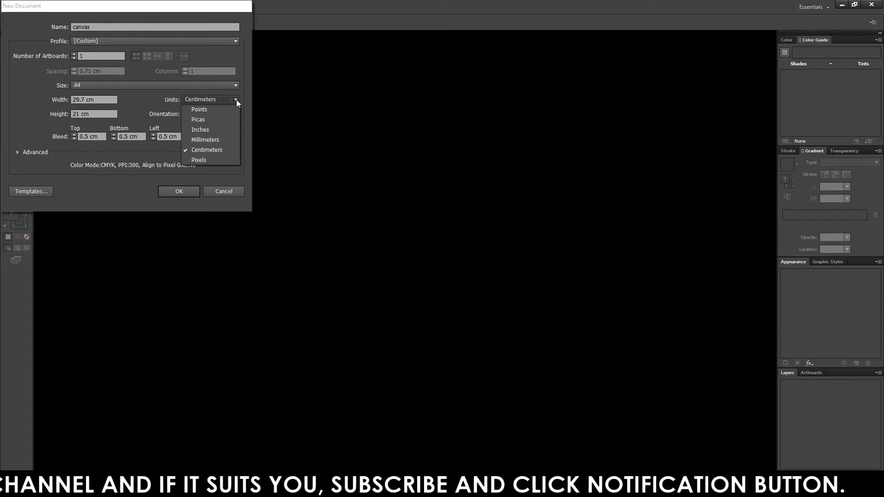
left_click(236, 100)
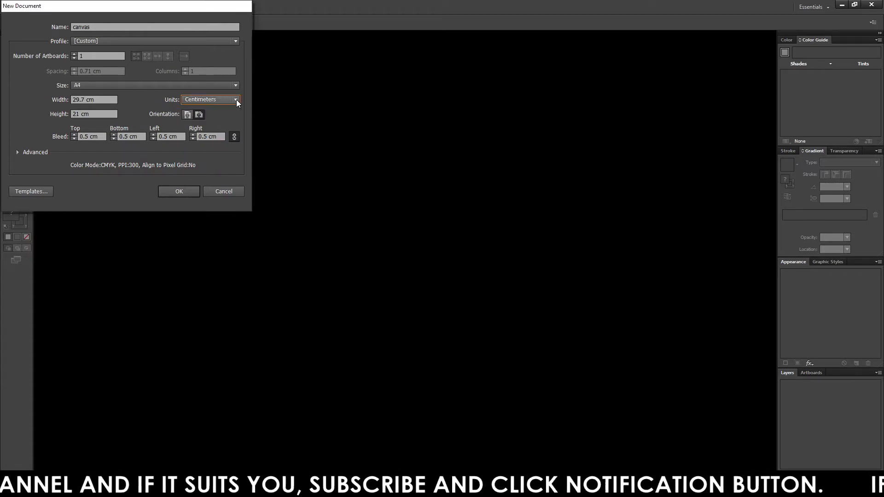
left_click(187, 113)
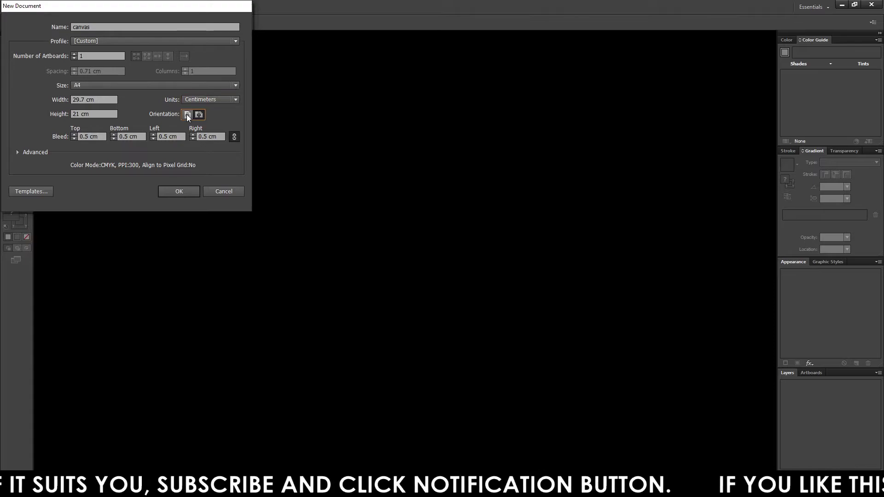
left_click(199, 115)
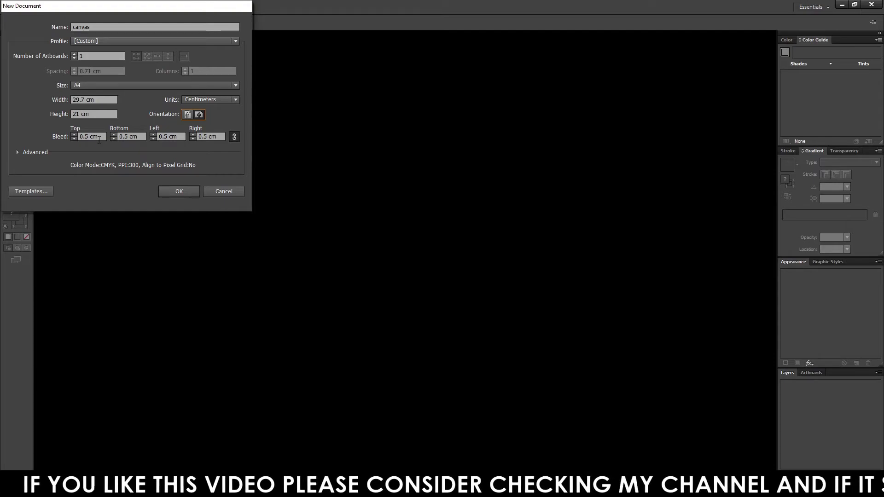
left_click(174, 190)
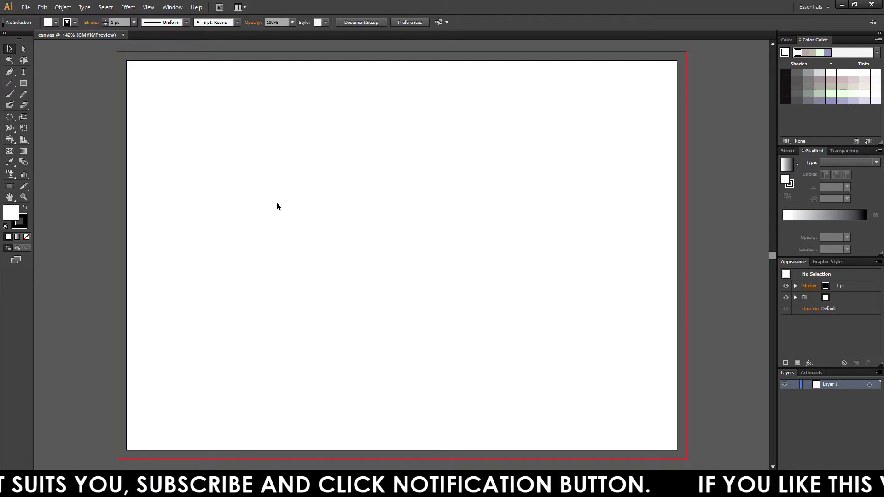
- Bring up the File menu to save the new canvas document
left_click(25, 7)
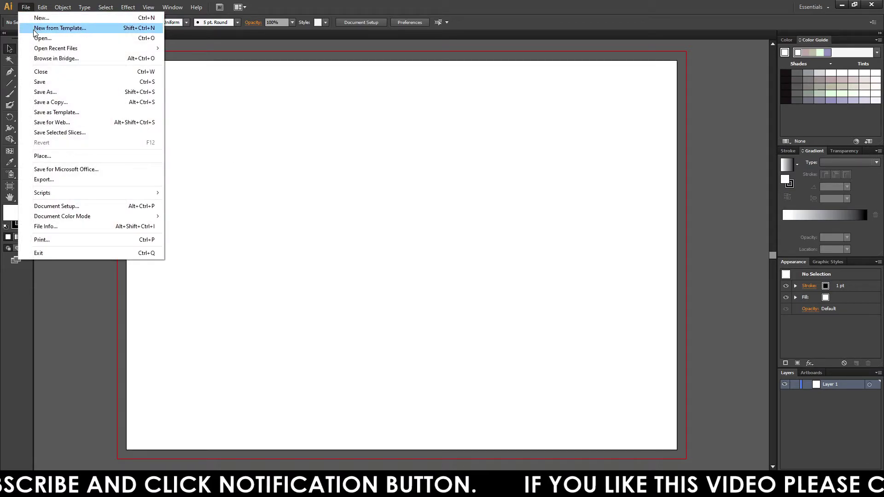
- Save the document as canvas.ai in Adobe Illustrator format
left_click(40, 81)
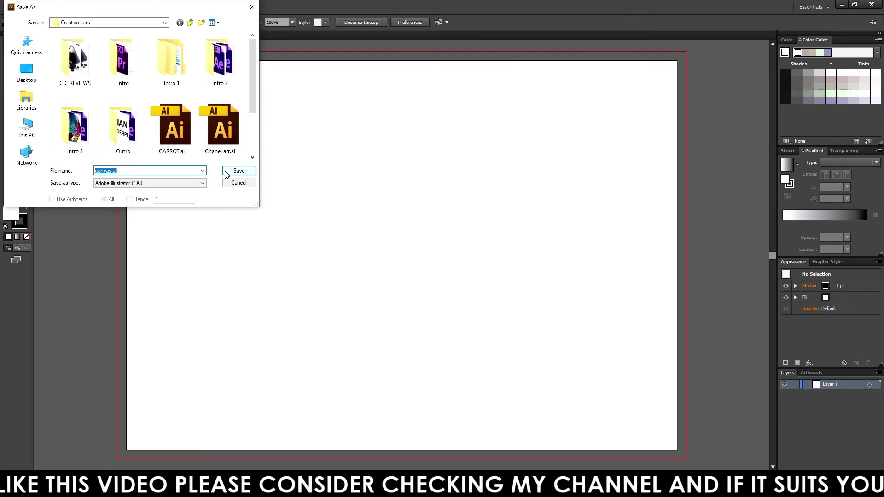
left_click(238, 171)
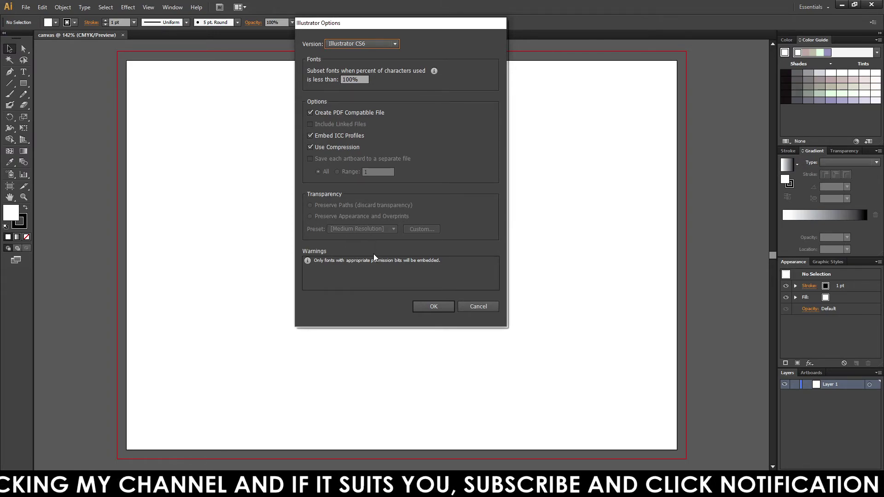
- Accept the default CS6 Illustrator Options to finish saving canvas.ai
left_click(423, 306)
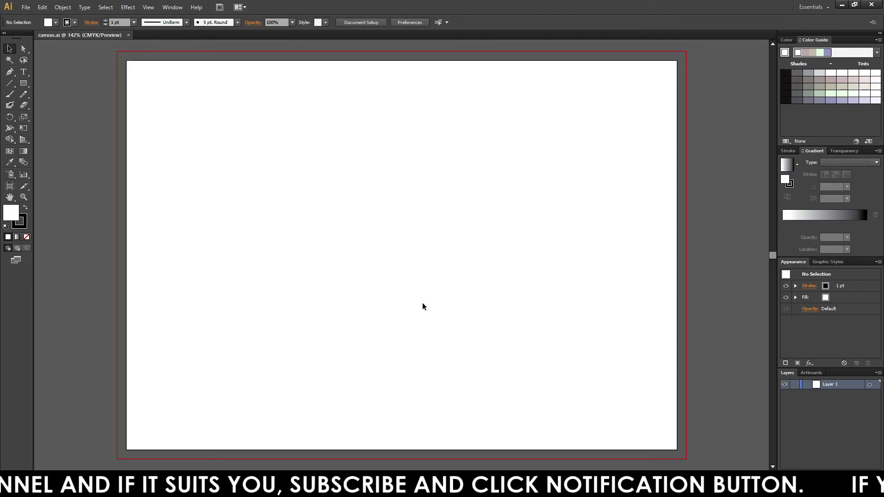